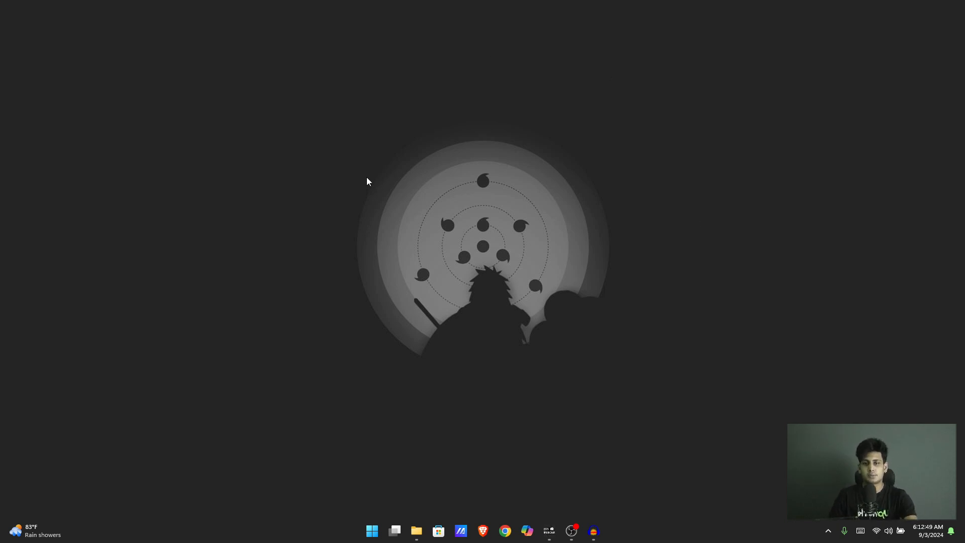
Search the computer's apps for "fil"
{"action": "left_click", "coordinate": [371, 530]}
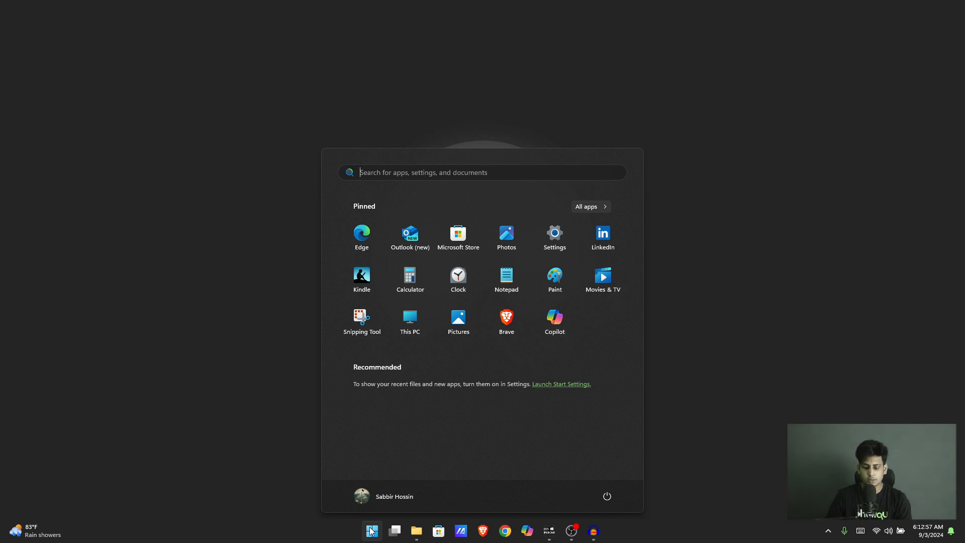
{"action": "type", "text": "f"}
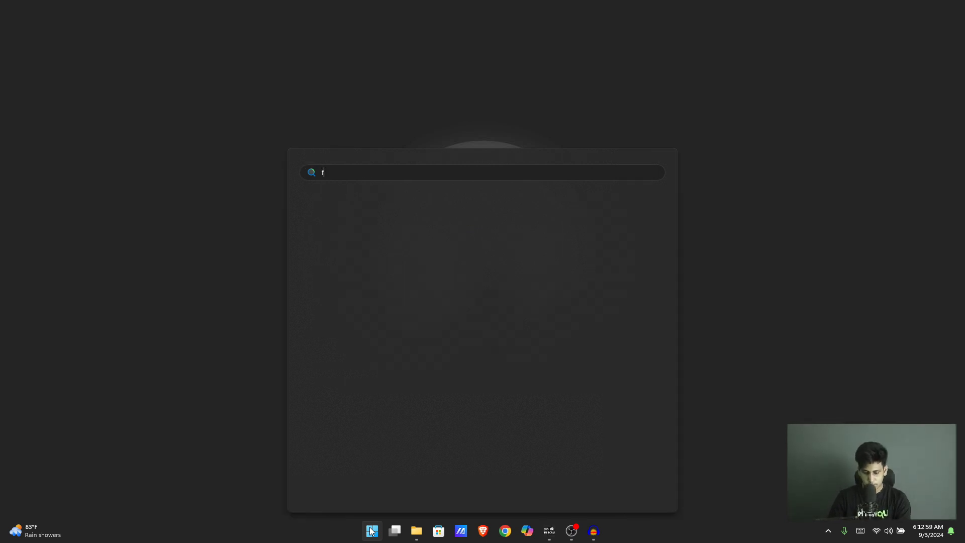
{"action": "type", "text": "il"}
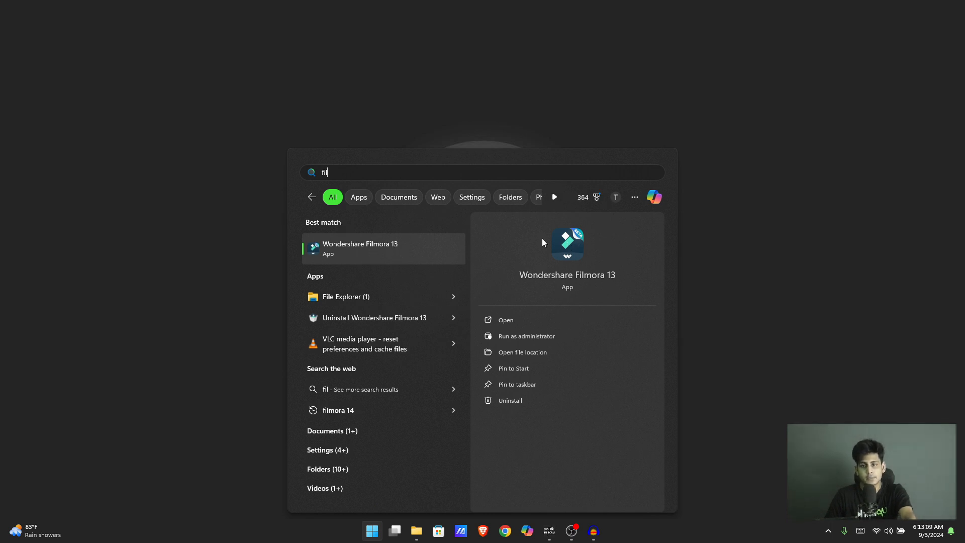
{"action": "key", "text": "BackSpace"}
{"action": "key", "text": "BackSpace"}
{"action": "key", "text": "BackSpace"}
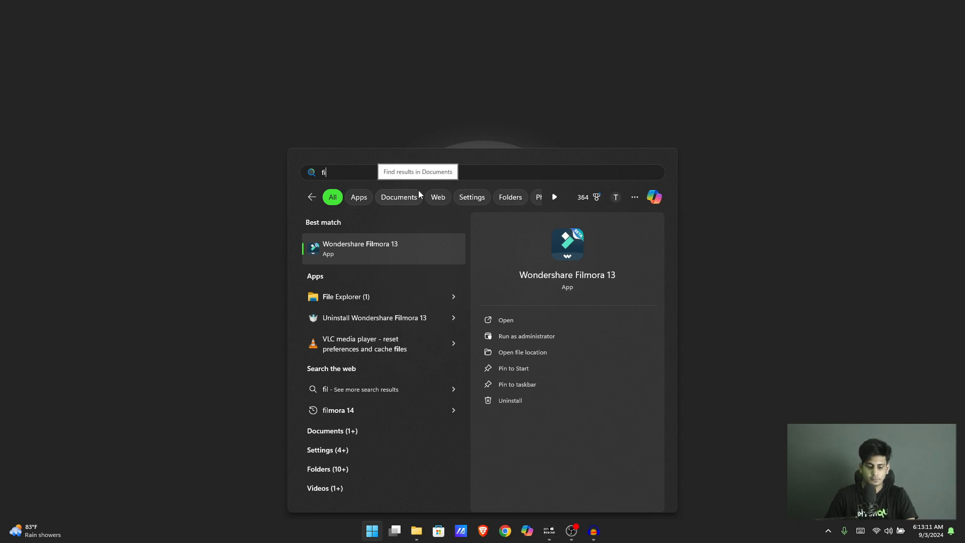
{"action": "type", "text": "13"}
{"action": "key", "text": "BackSpace"}
{"action": "type", "text": "4"}
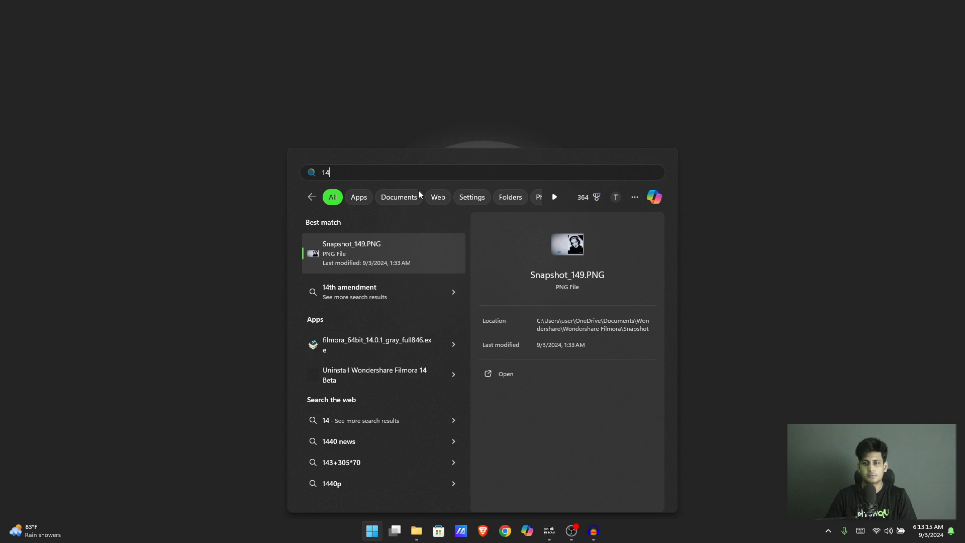
{"action": "key", "text": "BackSpace"}
{"action": "key", "text": "BackSpace"}
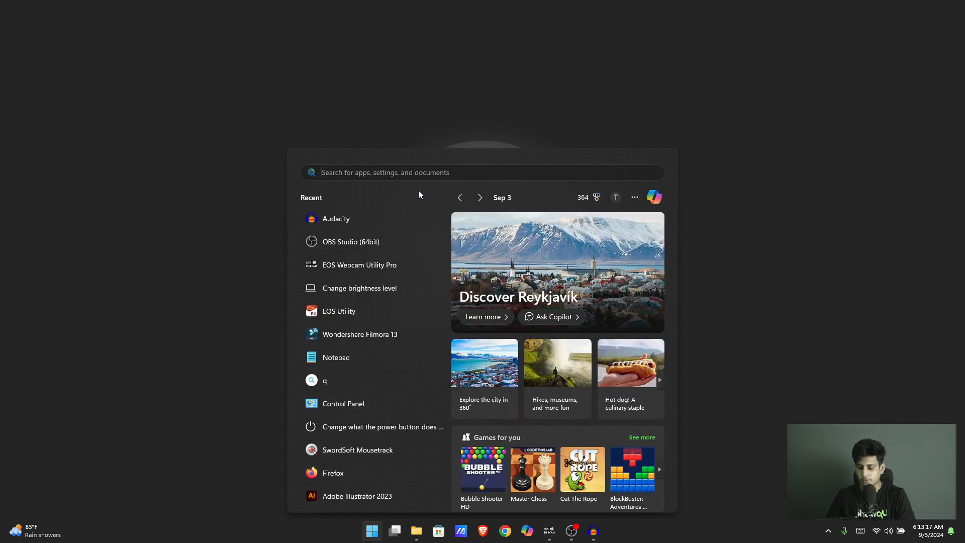
Search the computer for "filmora 14" and launch Wondershare Filmora 14 Beta
{"action": "type", "text": "fi"}
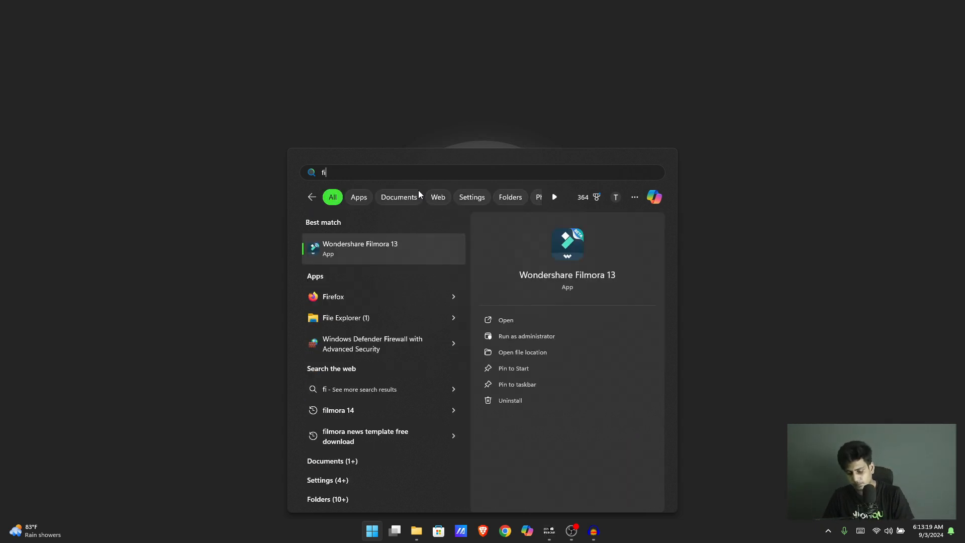
{"action": "type", "text": "lmora"}
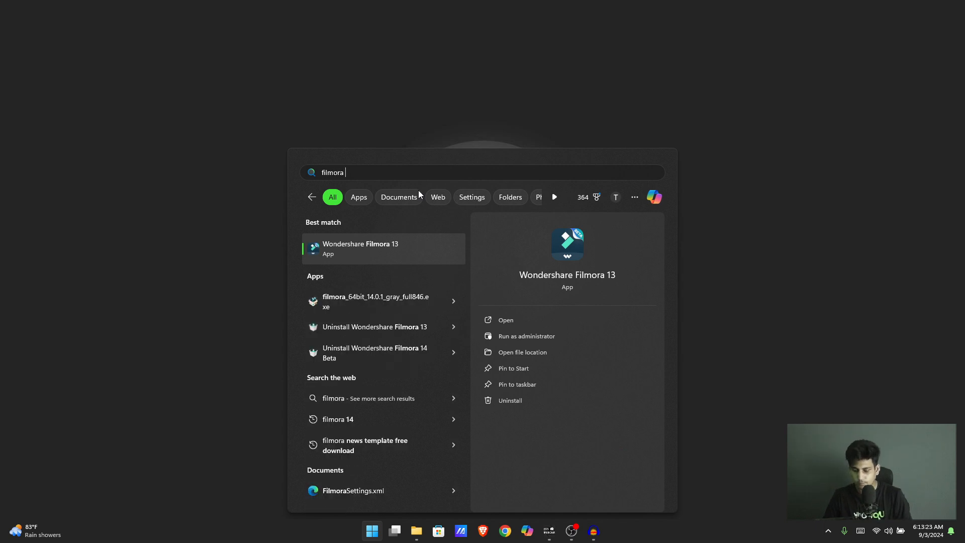
{"action": "type", "text": " 14"}
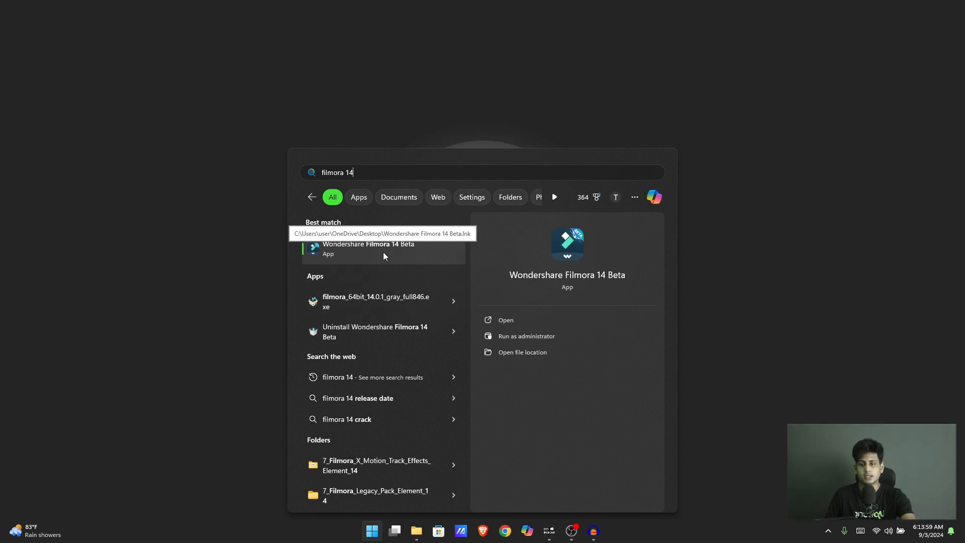
{"action": "left_click", "coordinate": [383, 256]}
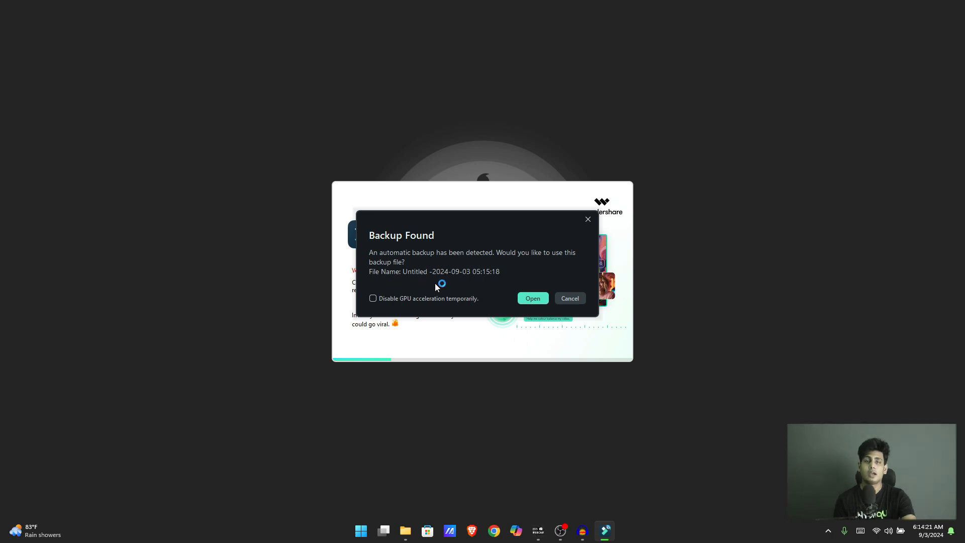
Decline the automatic backup file and start a new project in a maximized editor window
{"action": "left_click", "coordinate": [568, 298]}
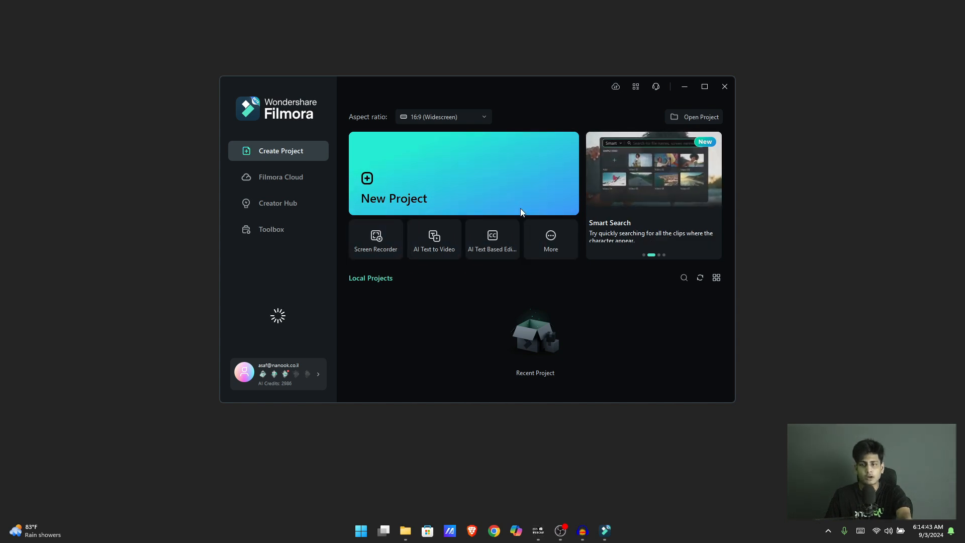
{"action": "left_click", "coordinate": [502, 194]}
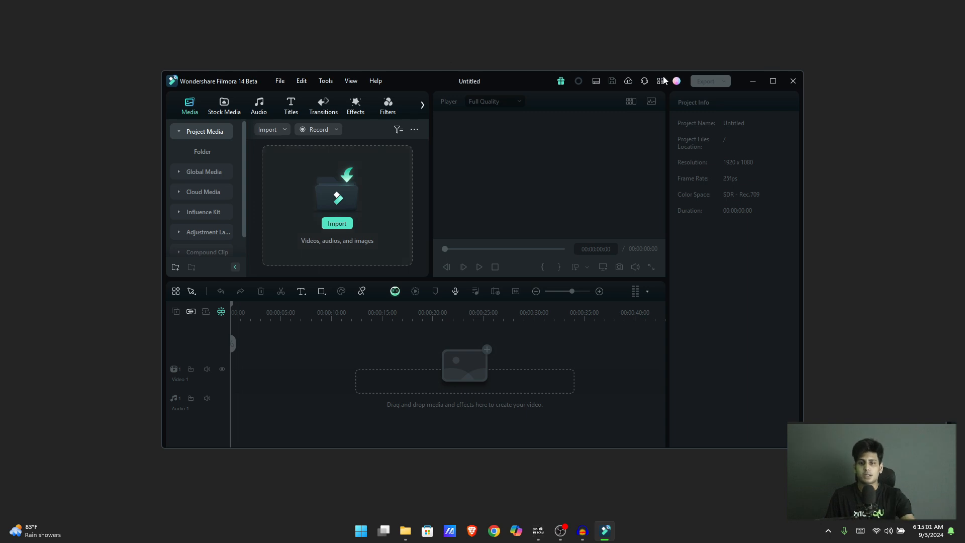
{"action": "left_click", "coordinate": [772, 82]}
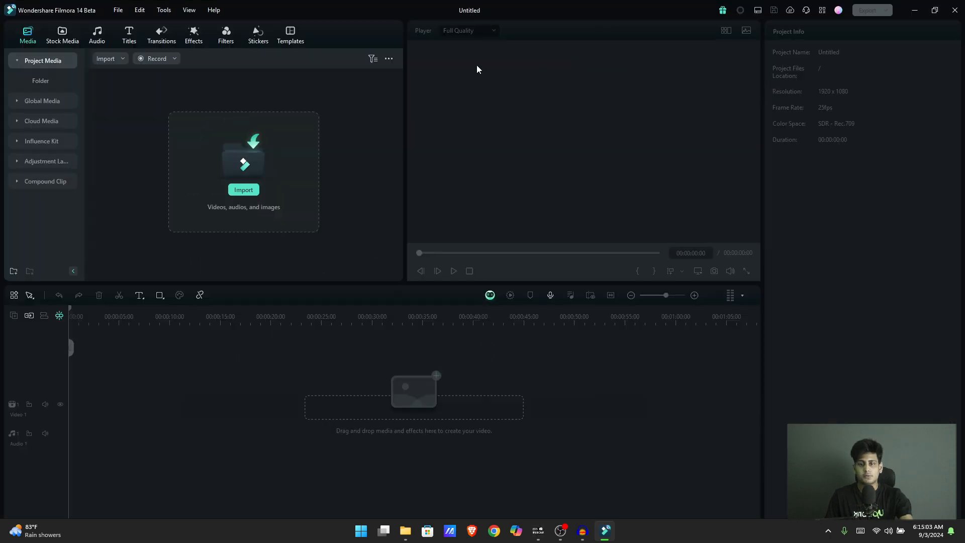
Check for program updates and page through the new 14.0.1 features up to Video Denoise
{"action": "left_click", "coordinate": [215, 11]}
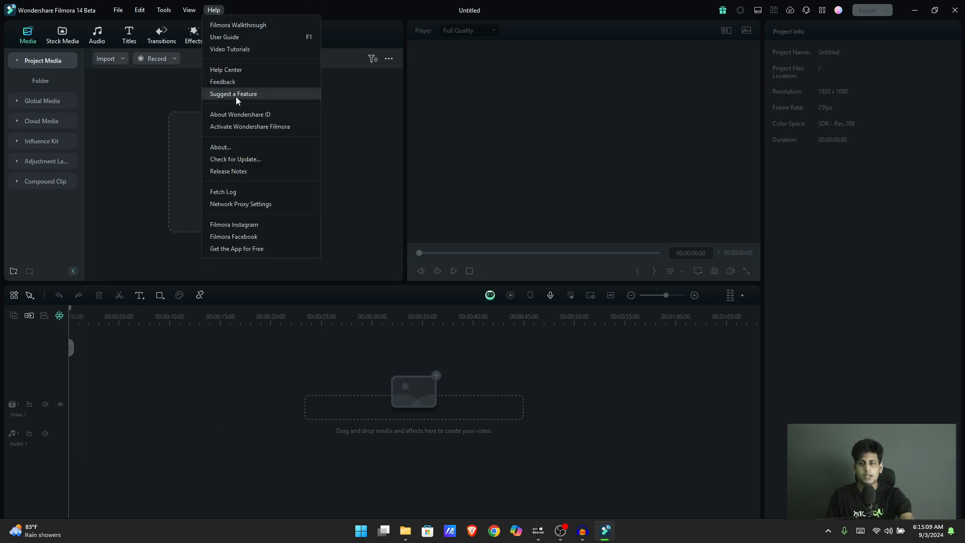
{"action": "left_click", "coordinate": [249, 156]}
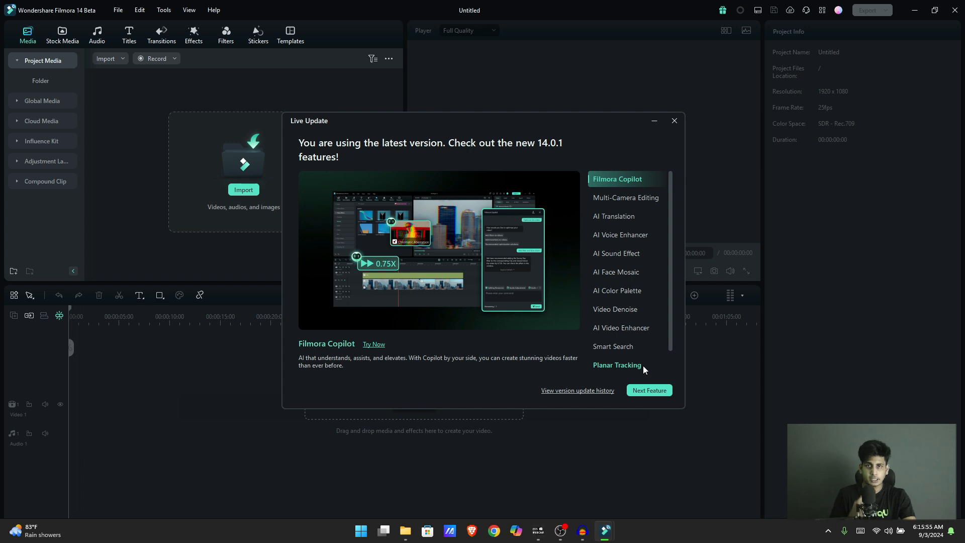
{"action": "left_click", "coordinate": [653, 392]}
{"action": "left_click", "coordinate": [653, 392]}
{"action": "left_click", "coordinate": [652, 392]}
{"action": "left_click", "coordinate": [652, 392]}
{"action": "left_click", "coordinate": [653, 391]}
{"action": "left_click", "coordinate": [653, 392]}
{"action": "left_click", "coordinate": [653, 391]}
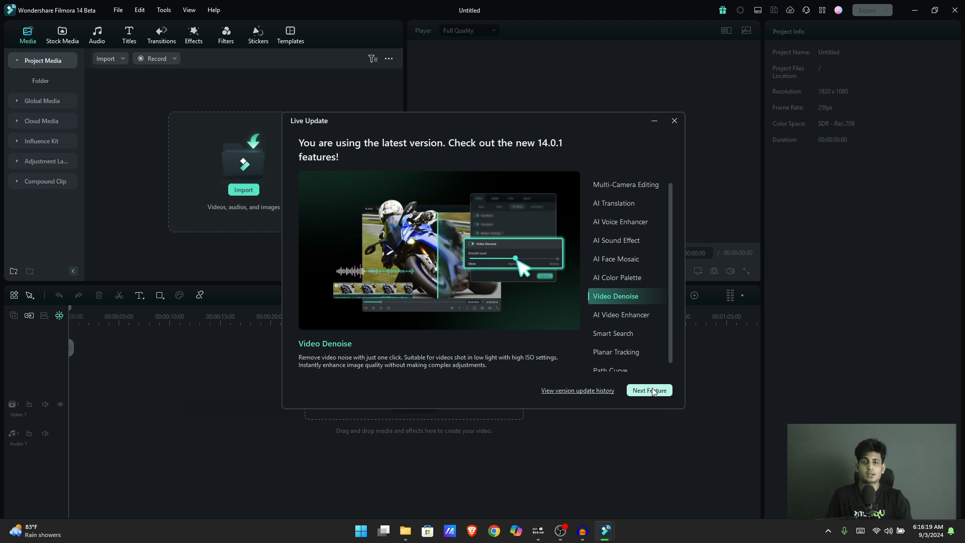
{"action": "left_click", "coordinate": [675, 121]}
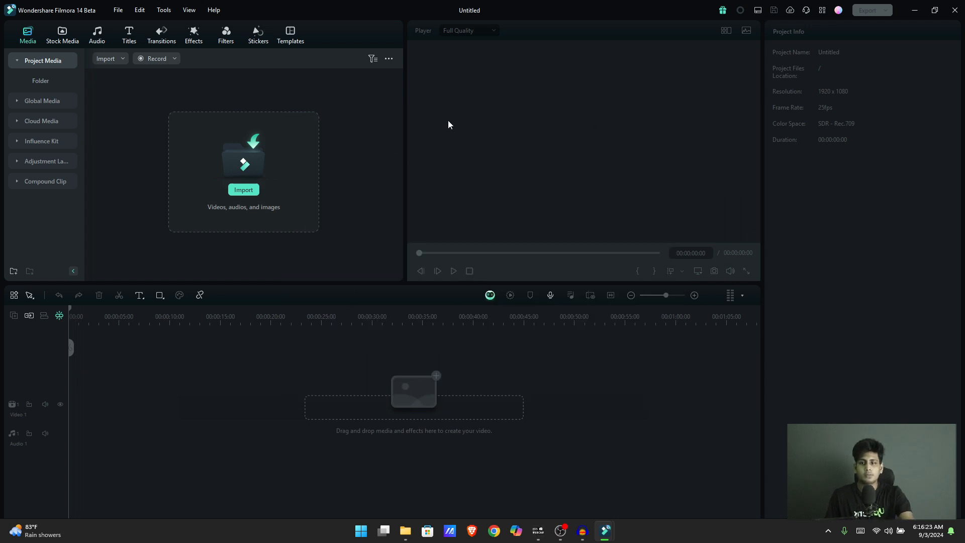
Import Future(chosic.com).mp3 from Downloads and place it at the start of the Audio 1 track
{"action": "left_click", "coordinate": [245, 195]}
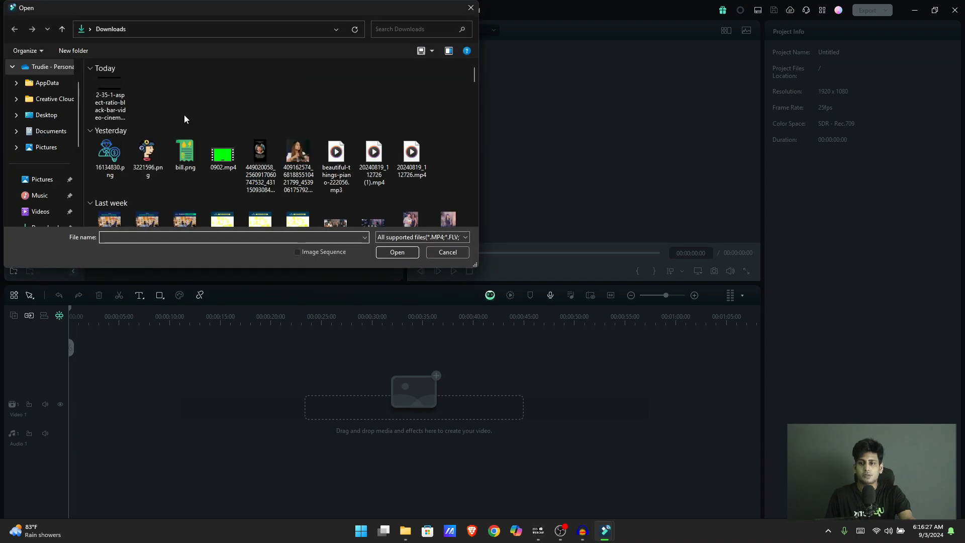
{"action": "left_click", "coordinate": [186, 166]}
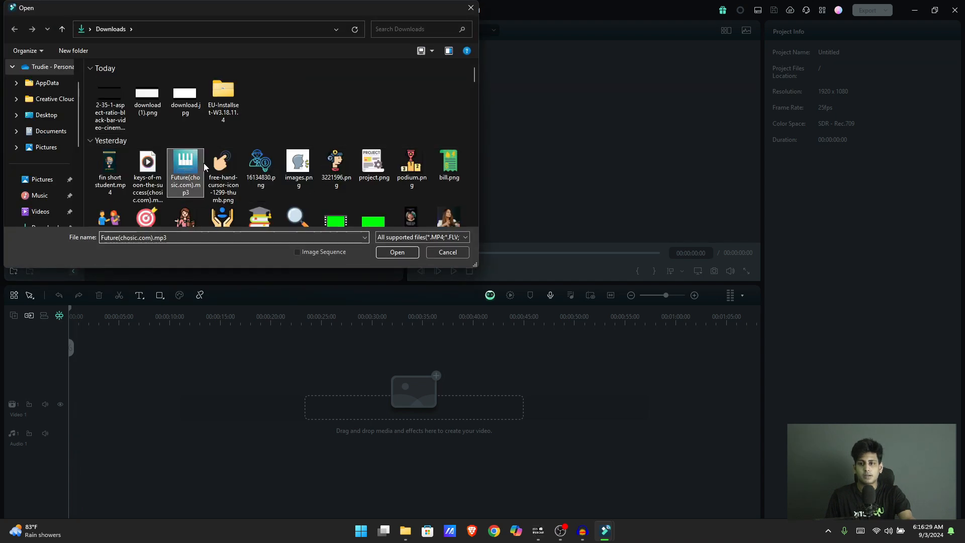
{"action": "left_click", "coordinate": [385, 251]}
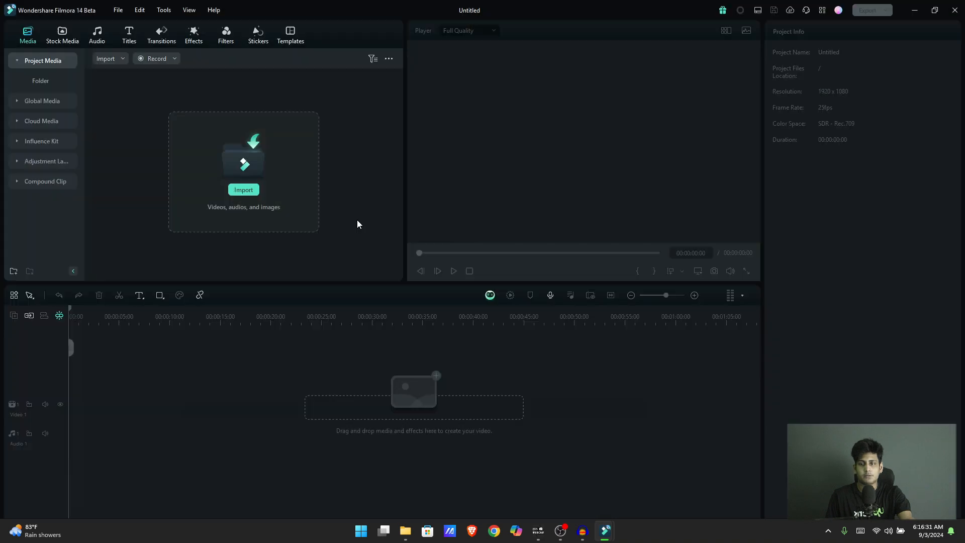
{"action": "left_click_drag", "start_coordinate": [209, 140], "coordinate": [240, 387]}
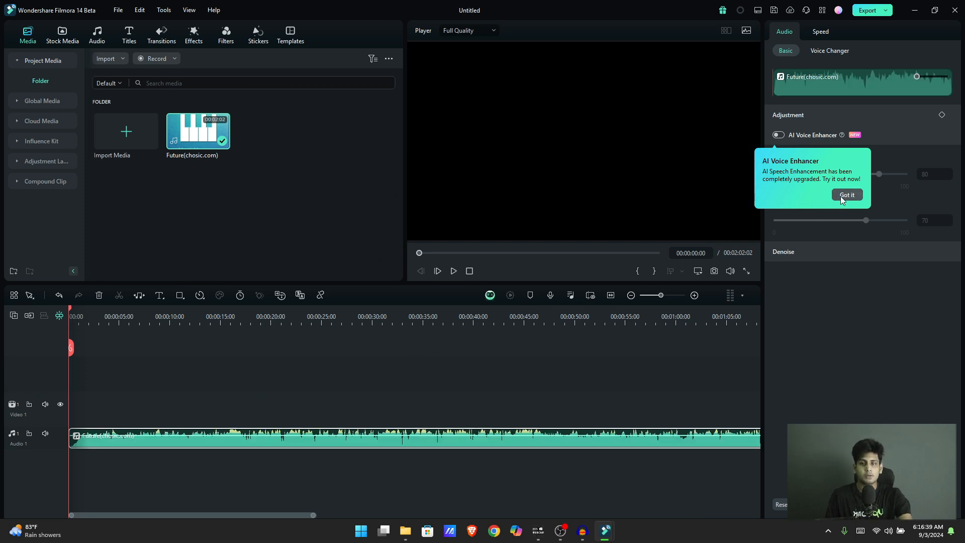
{"action": "left_click", "coordinate": [845, 196]}
{"action": "left_click_drag", "start_coordinate": [144, 407], "coordinate": [204, 463]}
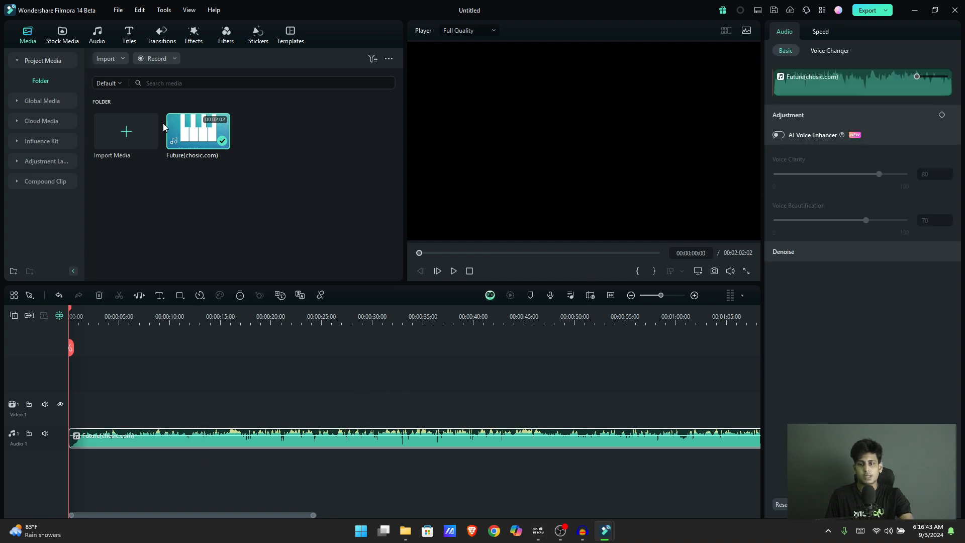
Import podium.png from Downloads and place it at the start of the Video 1 track
{"action": "left_click", "coordinate": [138, 131]}
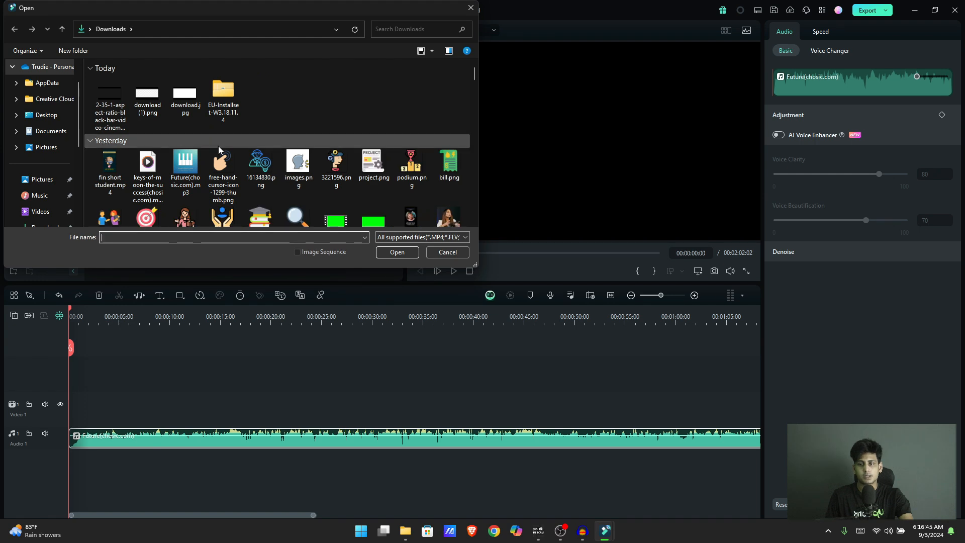
{"action": "left_click", "coordinate": [412, 164]}
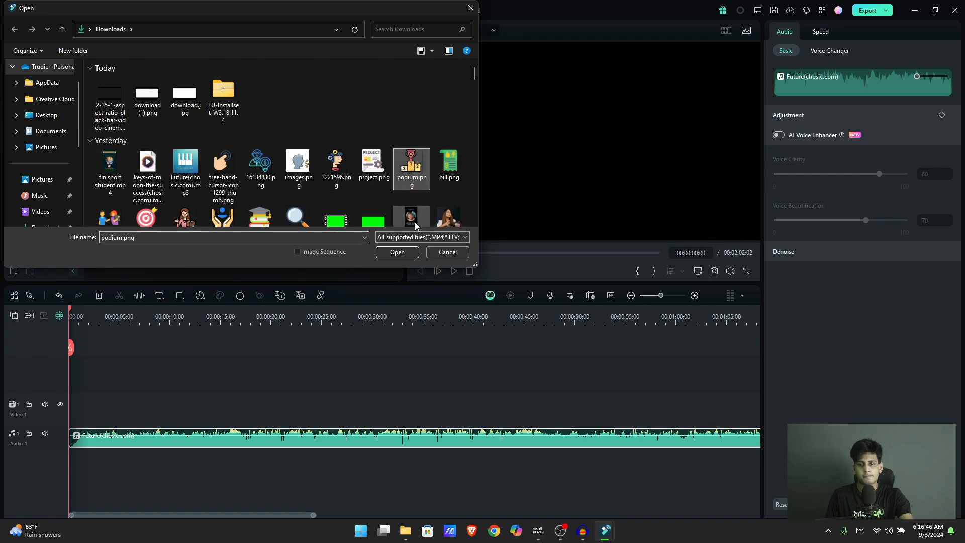
{"action": "left_click", "coordinate": [397, 252]}
{"action": "left_click_drag", "start_coordinate": [267, 144], "coordinate": [374, 408]}
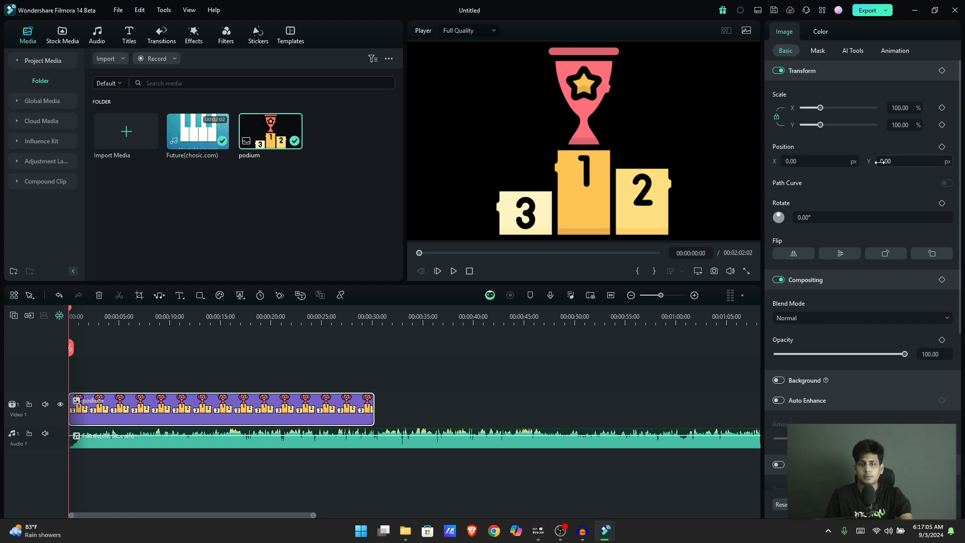
Add Transform keyframes to the podium clip at its start and at 00:00:09:17, scaling the second one to 162.24%
{"action": "left_click", "coordinate": [942, 71]}
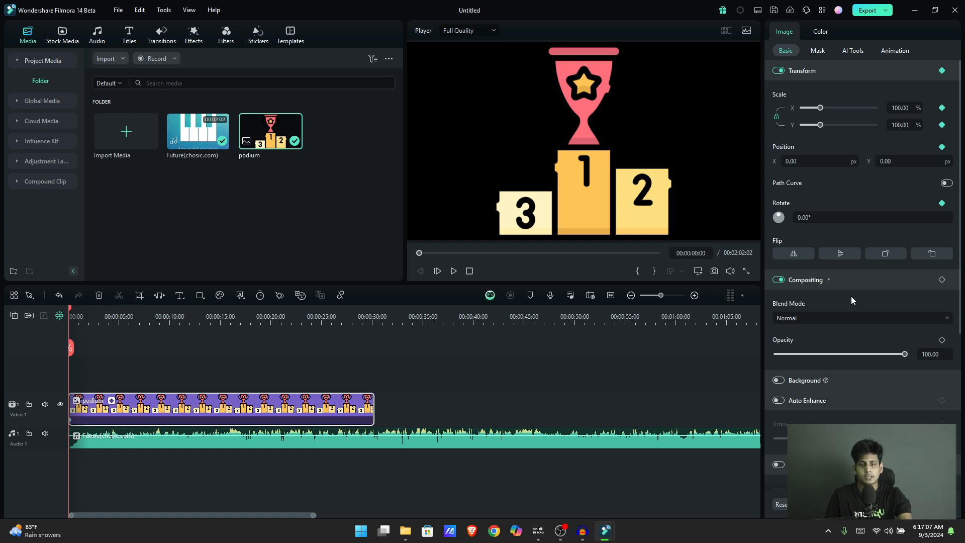
{"action": "left_click", "coordinate": [167, 316]}
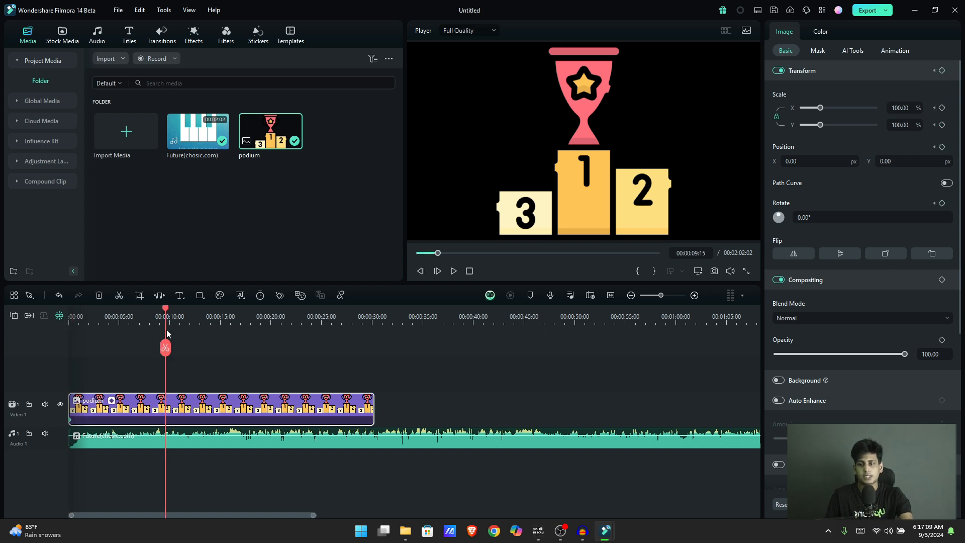
{"action": "left_click", "coordinate": [942, 71]}
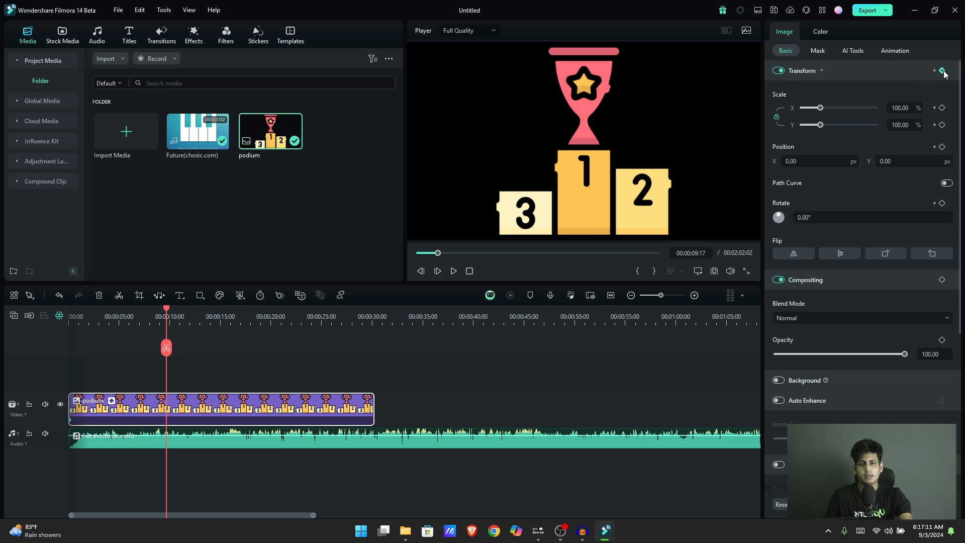
{"action": "left_click_drag", "start_coordinate": [820, 108], "coordinate": [831, 108]}
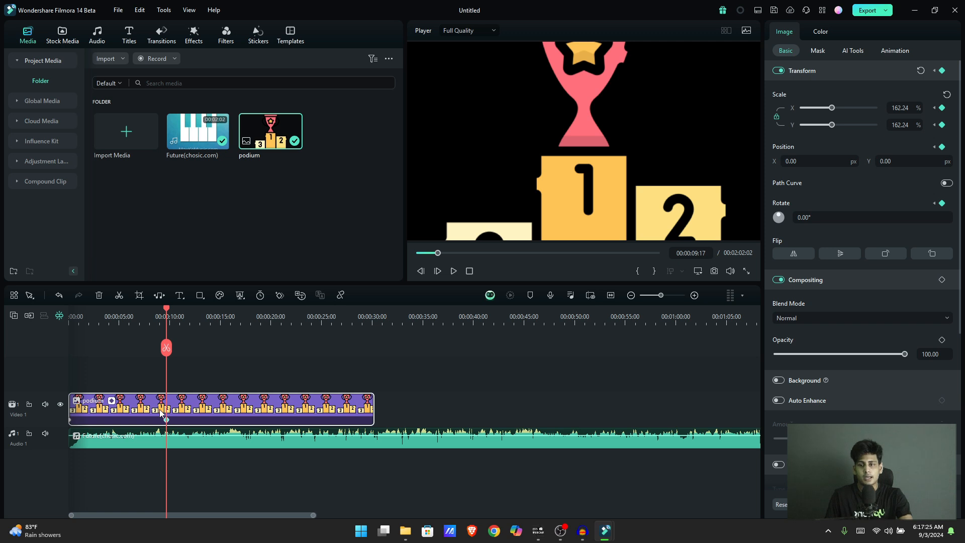
Show the podium clip's keyframe animation on the timeline and expand its Scale X curve graph
{"action": "right_click", "coordinate": [124, 400]}
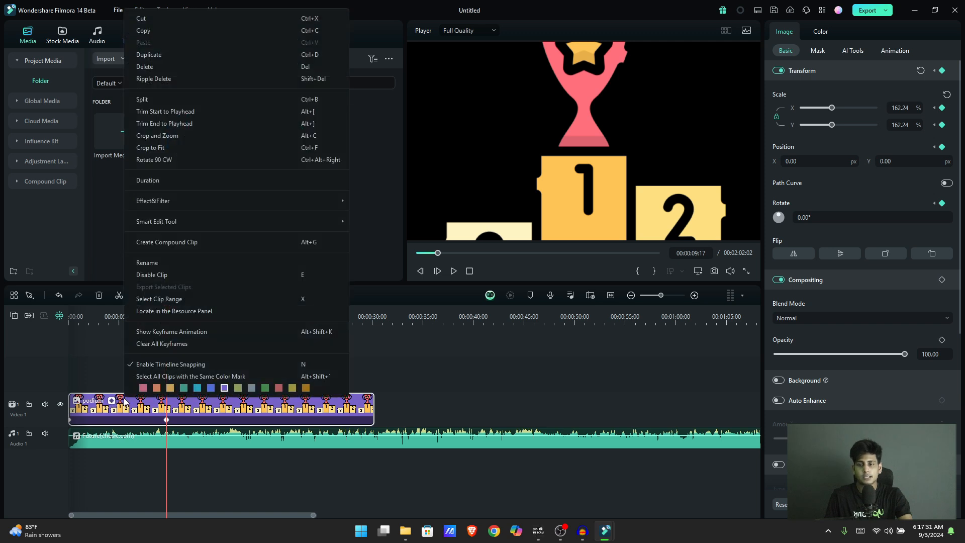
{"action": "left_click", "coordinate": [186, 332]}
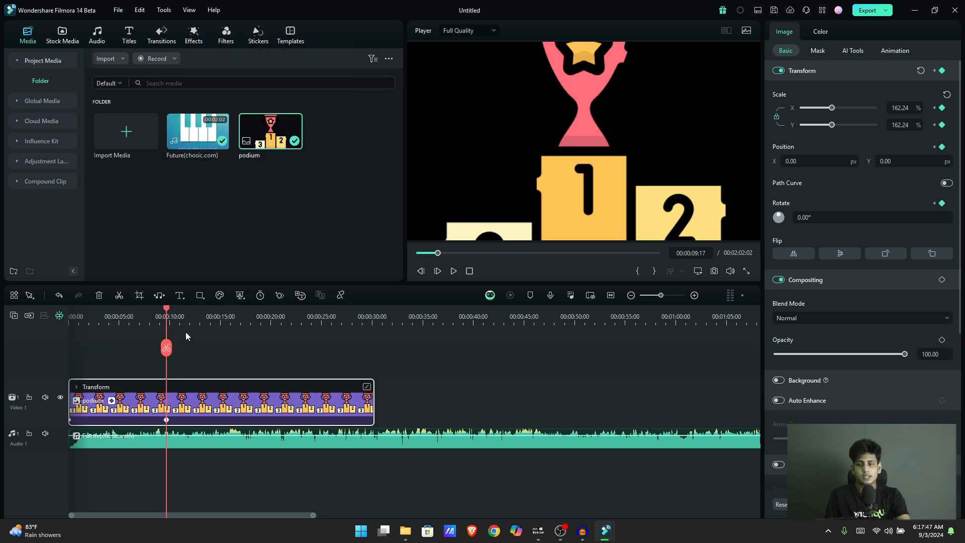
{"action": "left_click", "coordinate": [367, 386]}
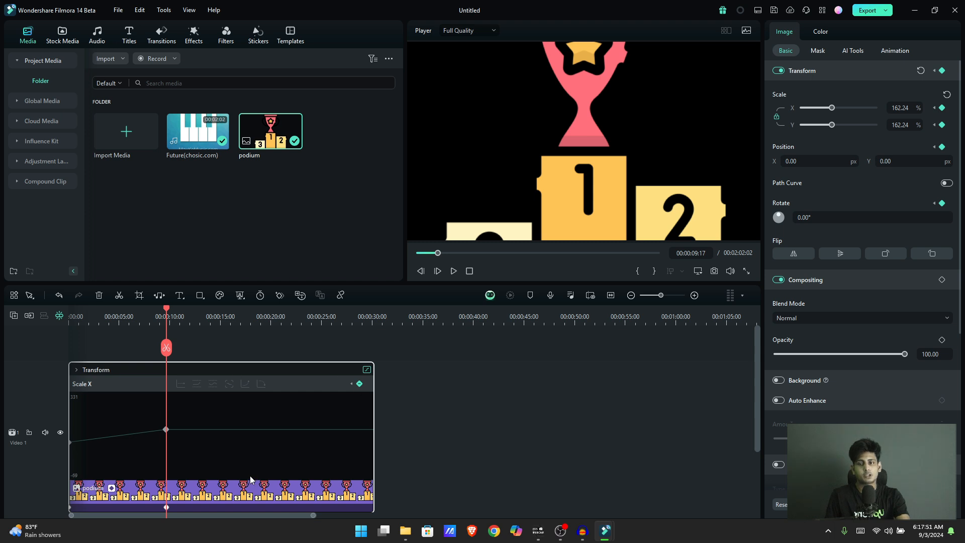
Apply Ease in to the Scale X keyframe at 00:00:09:17 in the curve graph
{"action": "left_click", "coordinate": [167, 429]}
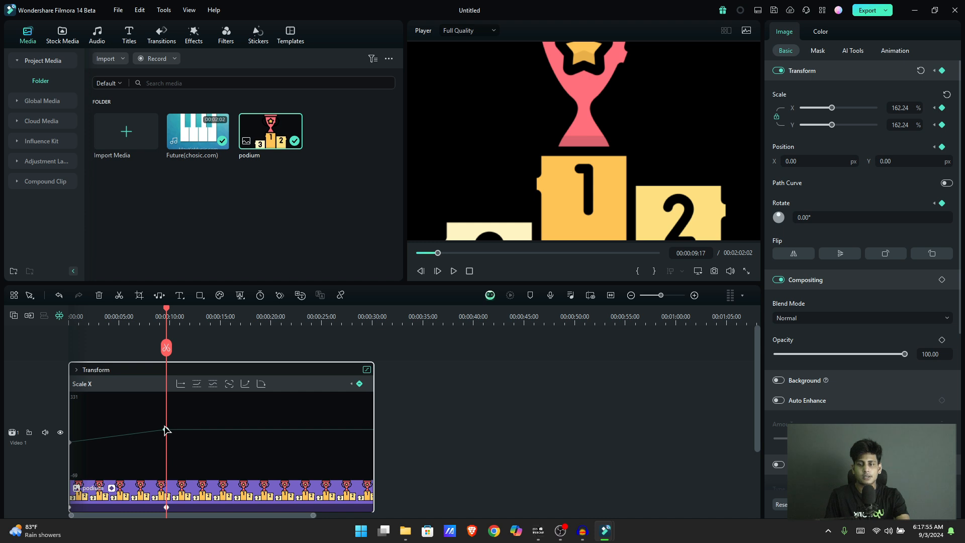
{"action": "right_click", "coordinate": [167, 430]}
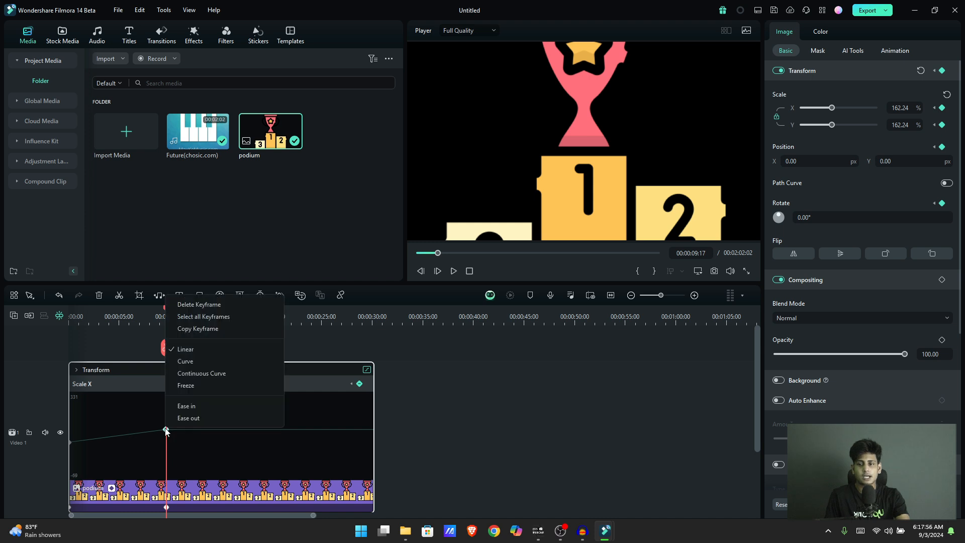
{"action": "left_click", "coordinate": [205, 409]}
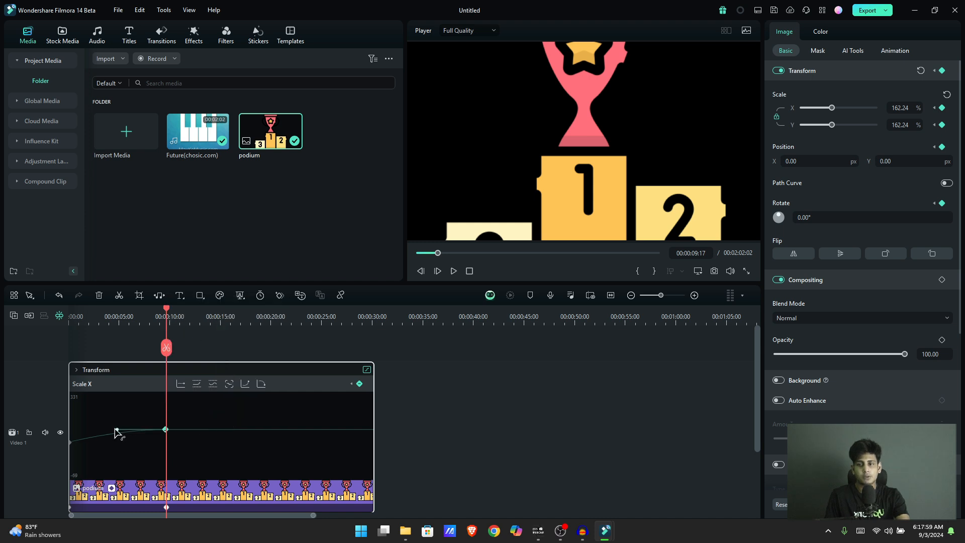
{"action": "left_click_drag", "start_coordinate": [146, 419], "coordinate": [182, 438]}
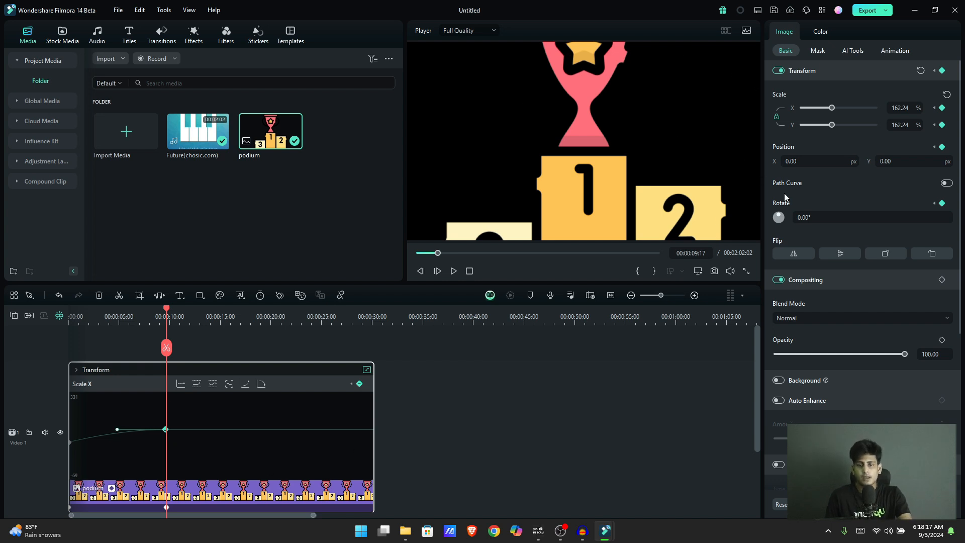
Enable Path Curve for the podium clip's position and collapse the keyframe graph
{"action": "left_click", "coordinate": [947, 183]}
{"action": "left_click", "coordinate": [271, 384]}
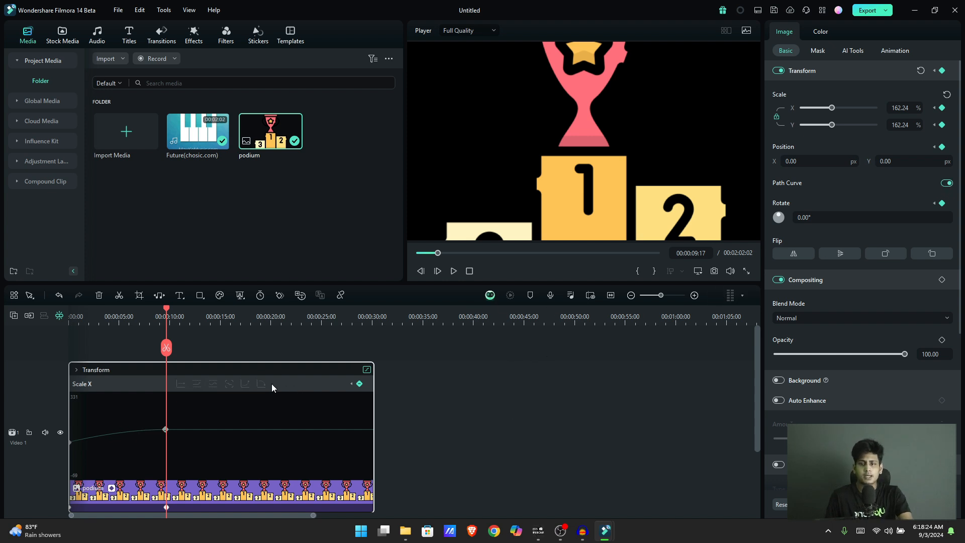
{"action": "left_click", "coordinate": [367, 371]}
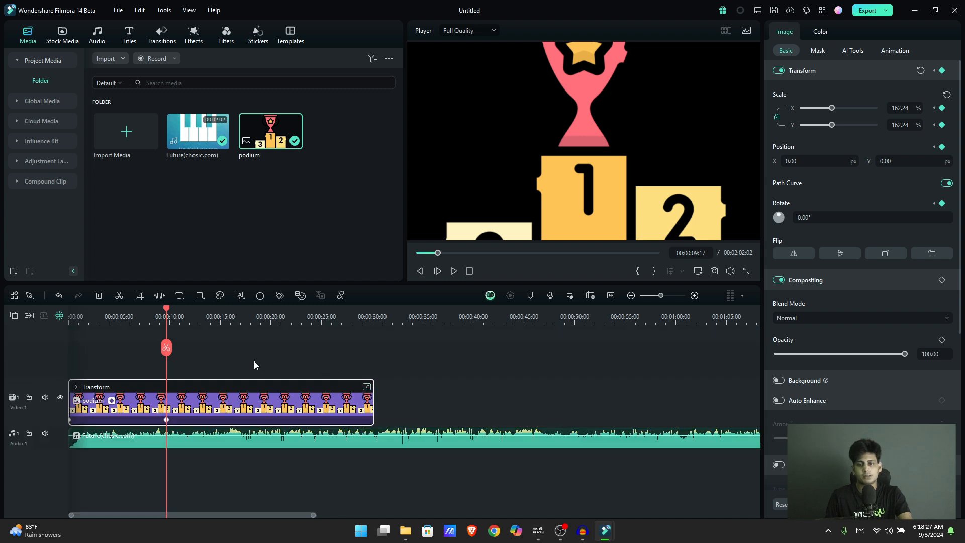